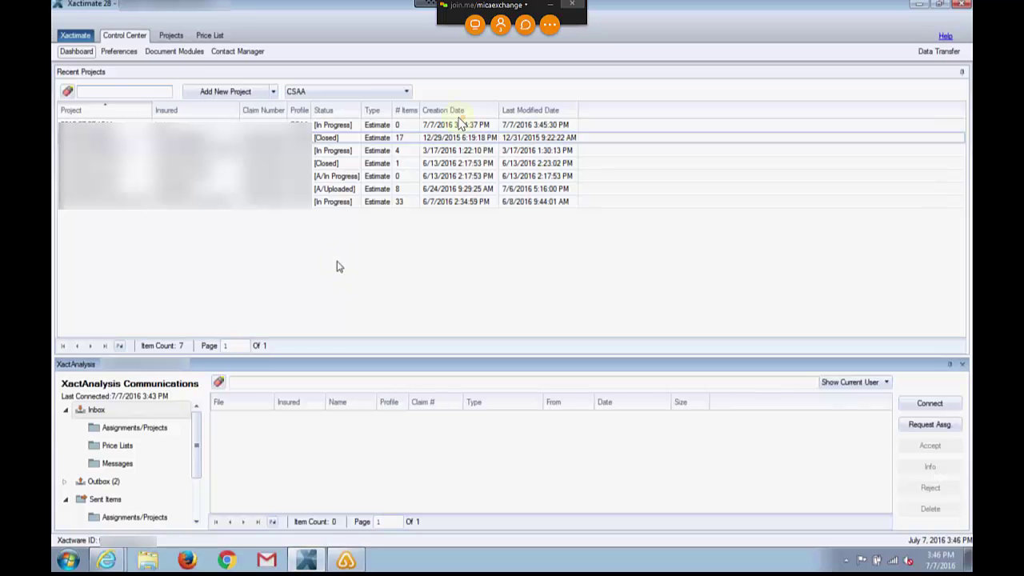
Step: In Preferences, open 3rd Party Tools and set the Profile to Carrier, keeping the current user
click(120, 51)
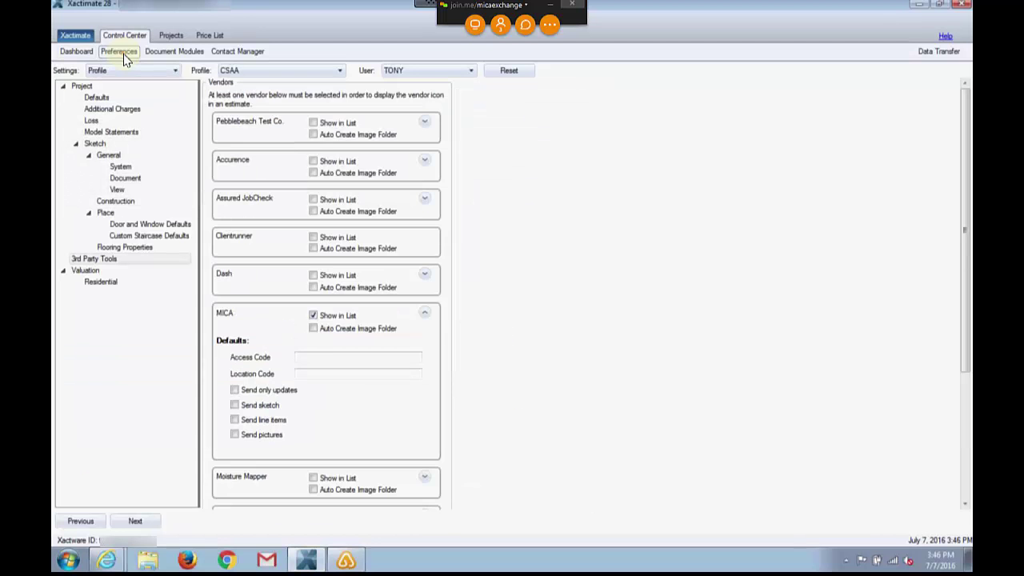
click(100, 259)
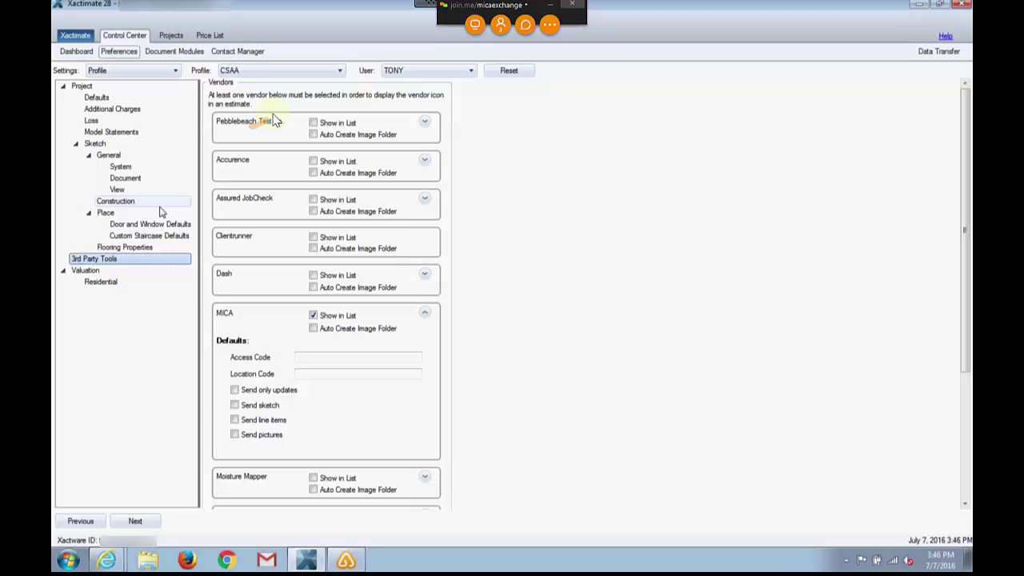
click(246, 71)
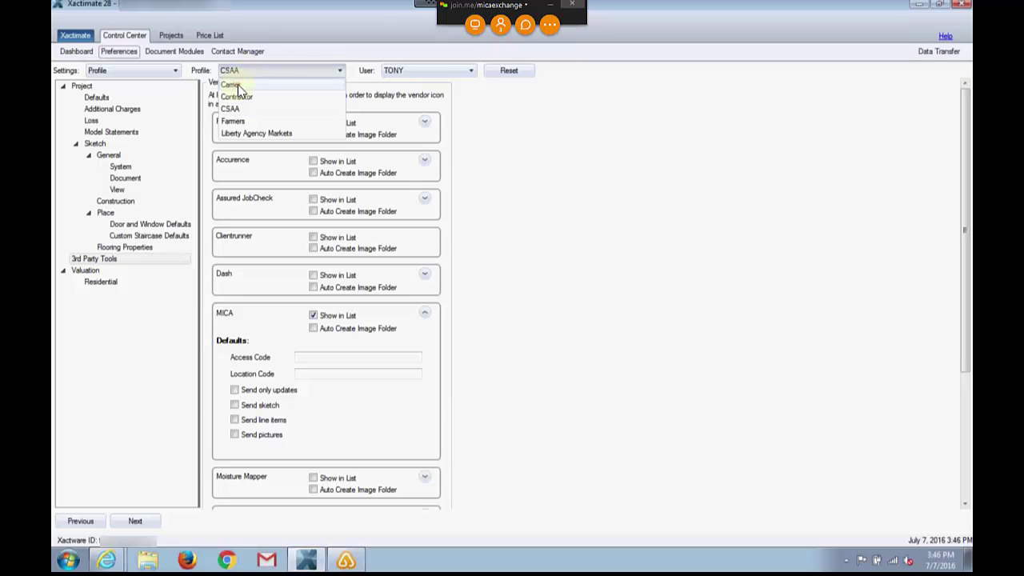
click(240, 75)
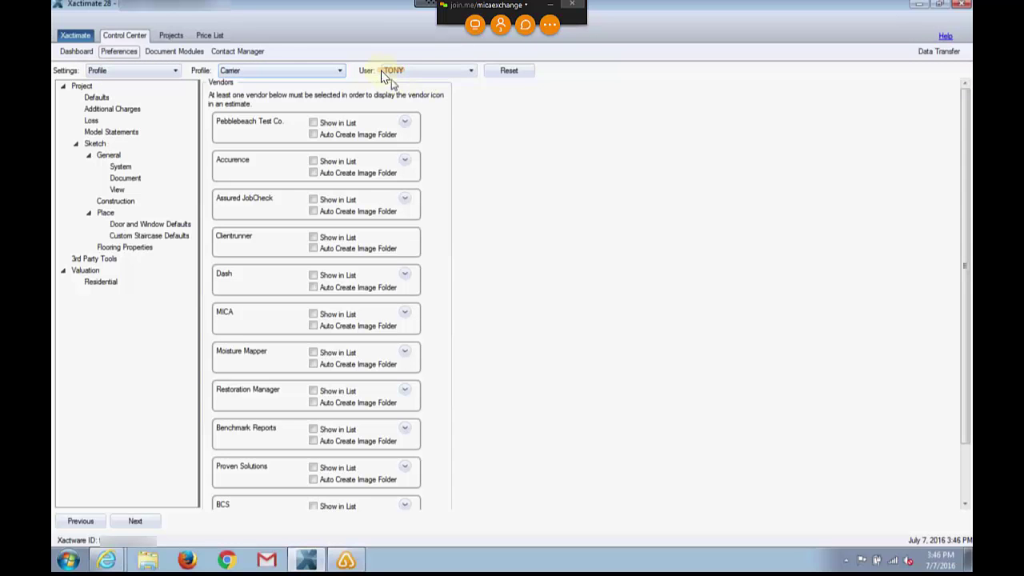
click(404, 72)
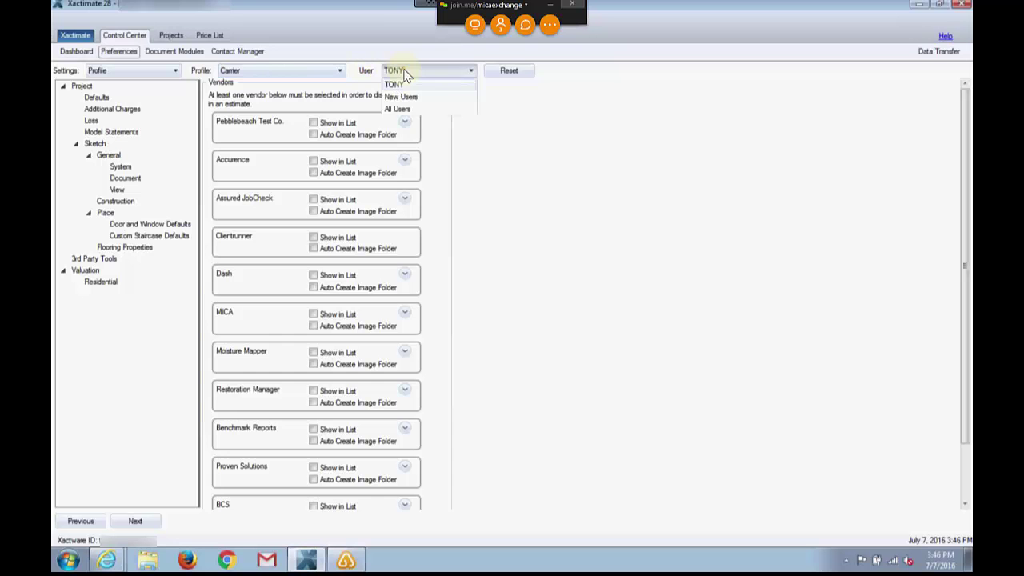
click(404, 72)
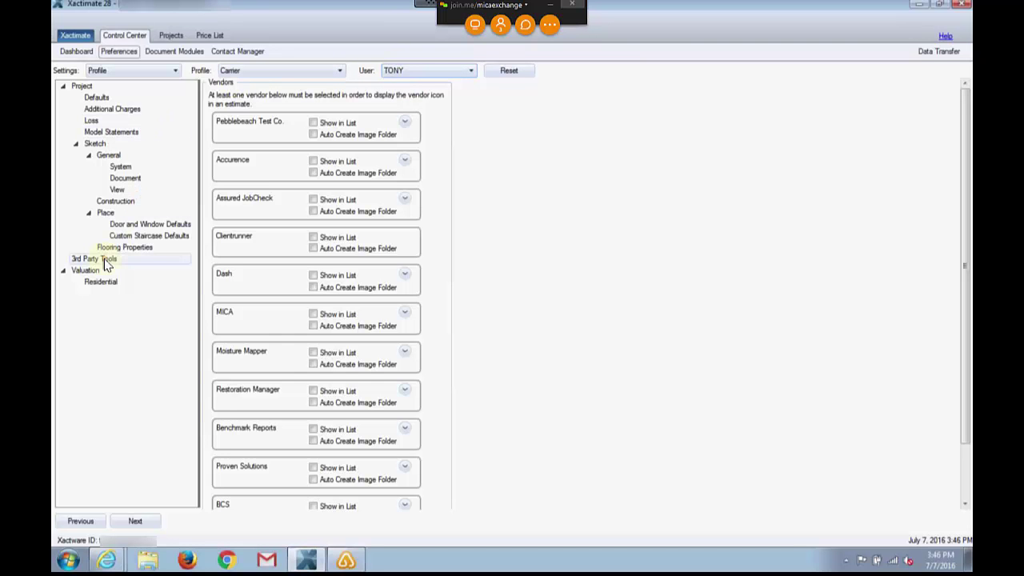
Step: Enable Show in List and Auto Create Image Folder for MICA, and expand its settings
click(316, 318)
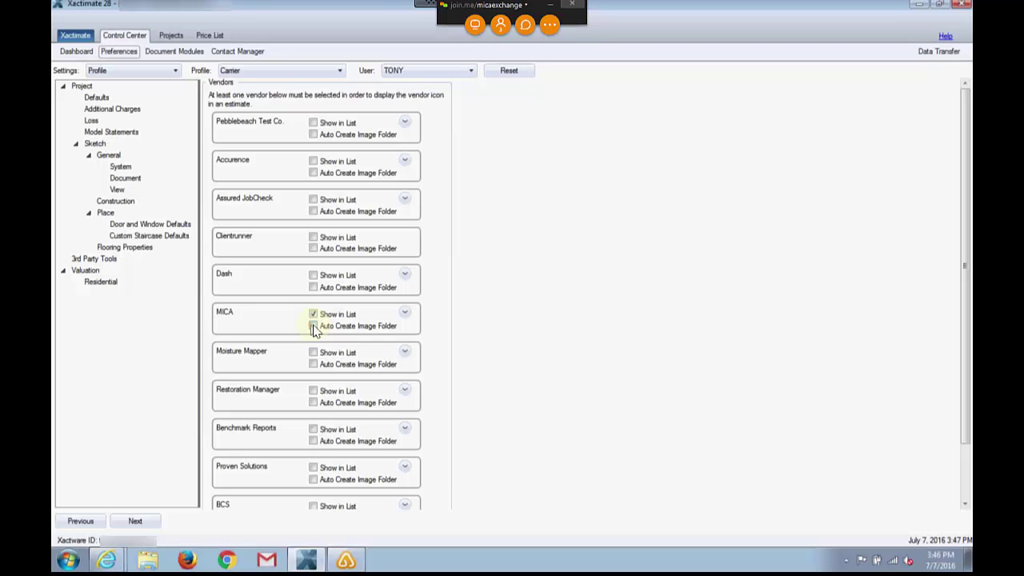
click(314, 328)
click(405, 313)
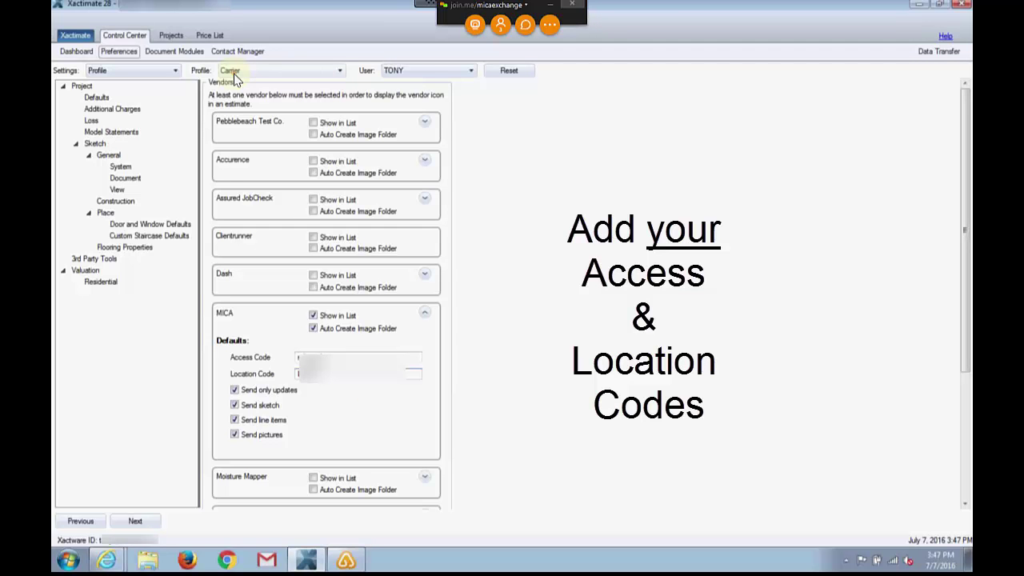
Step: Create a new Carrier-profile estimate project and enter LOSS LAST NAME as the insured's name
click(168, 36)
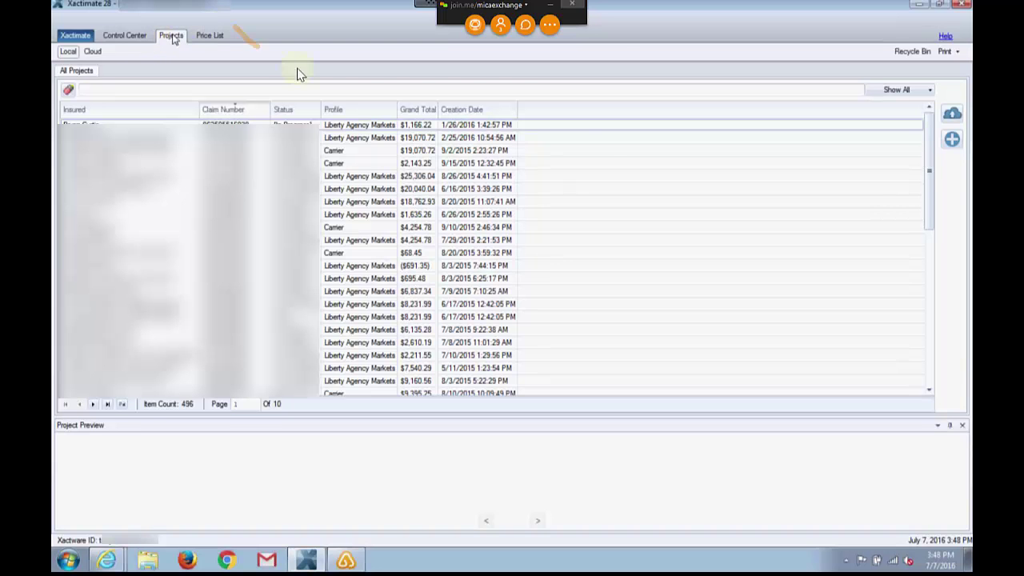
click(952, 140)
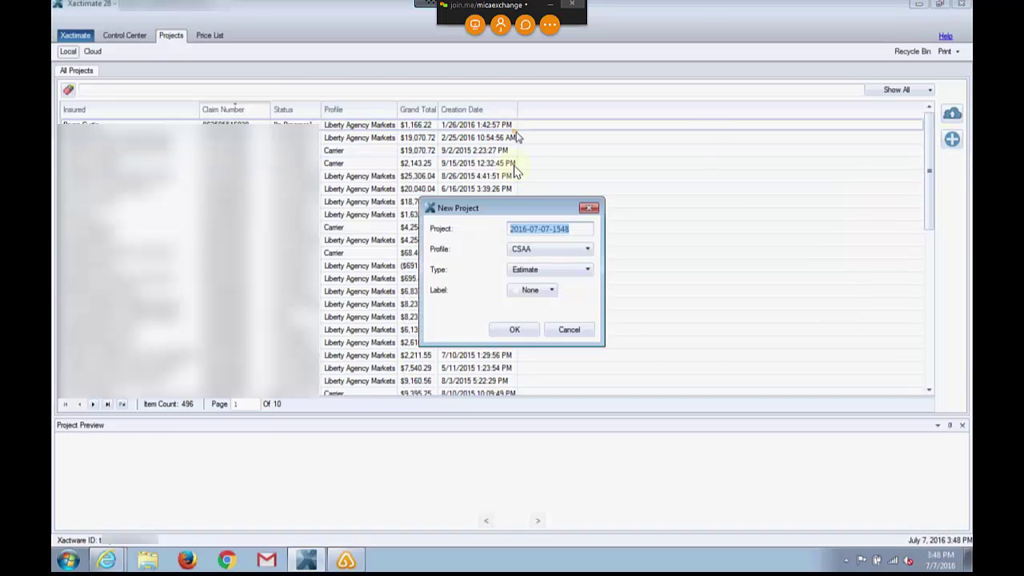
click(536, 250)
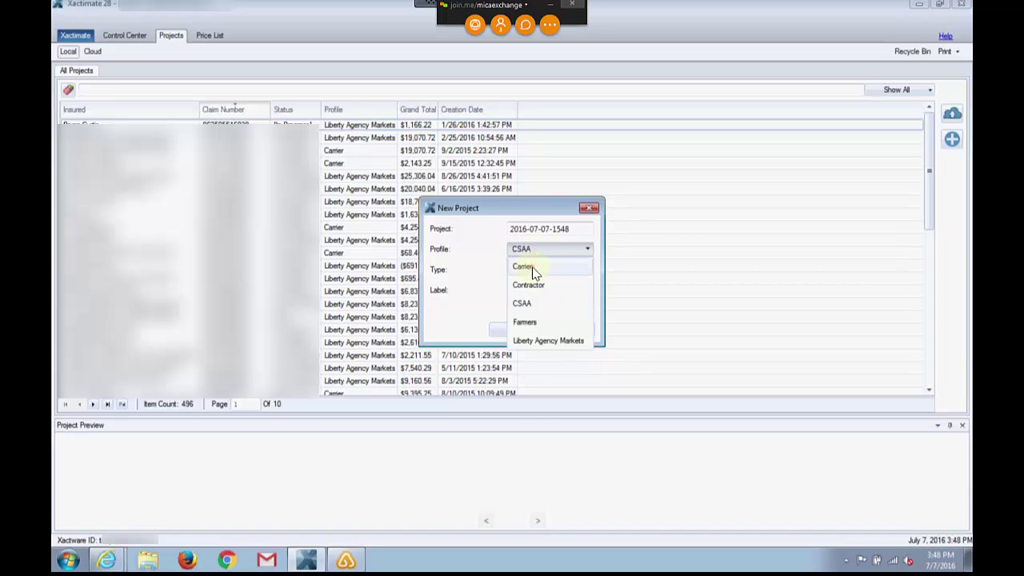
click(533, 268)
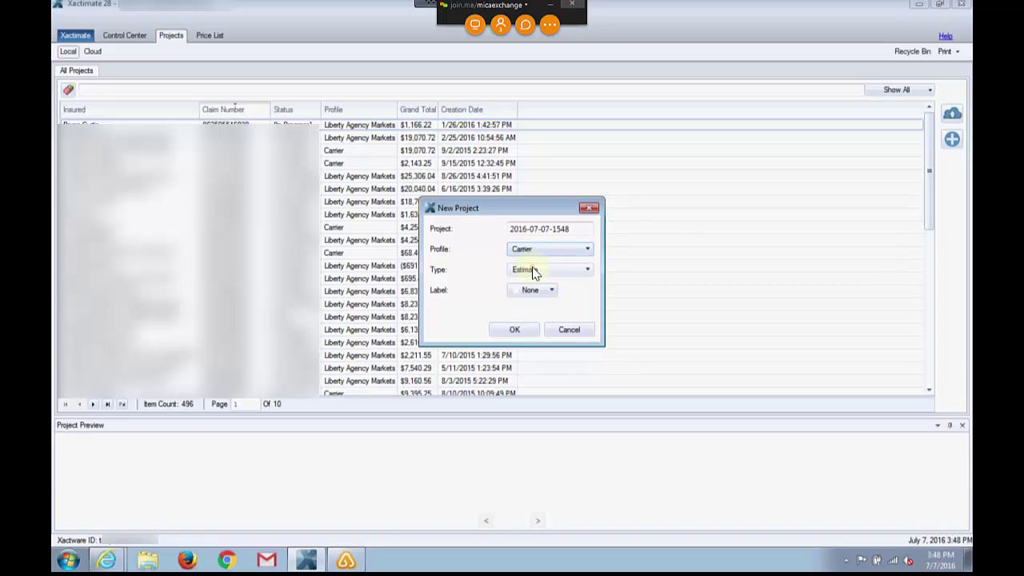
click(512, 333)
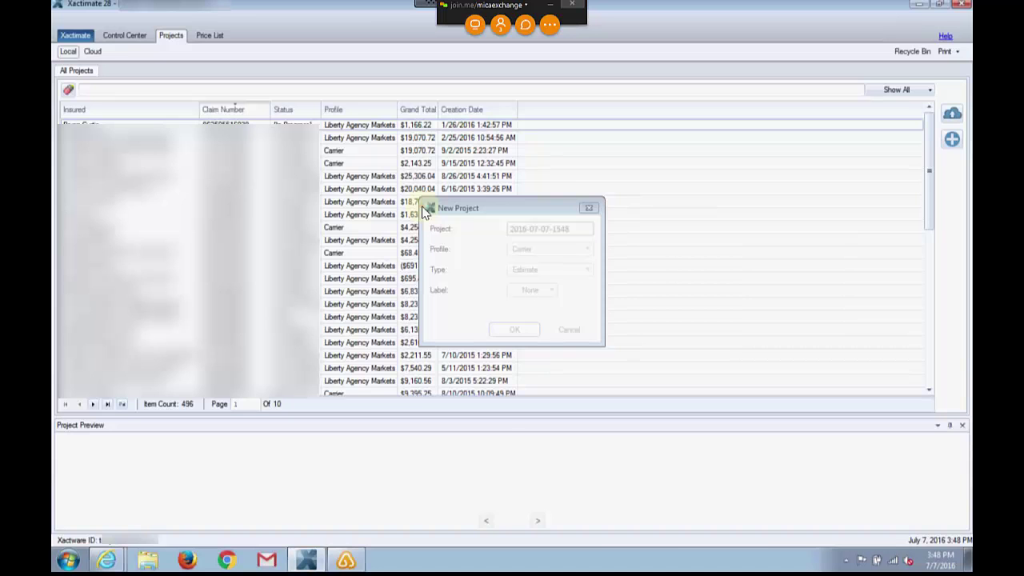
text(LOSS)
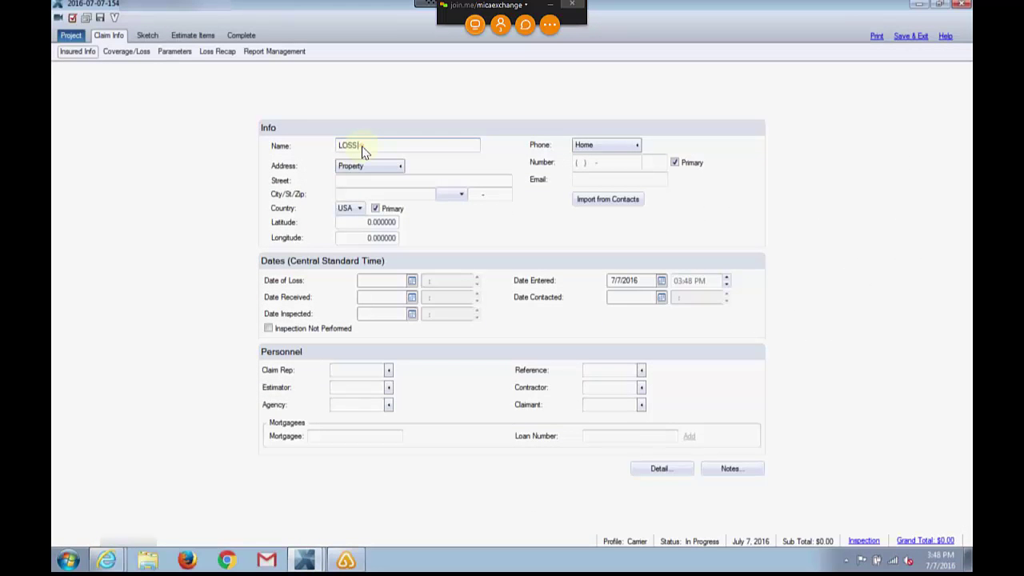
text( LAST NAME)
Step: Set price list OKTU8X_JUL16 with the 10% tax jurisdiction, then save and exit the project
click(174, 58)
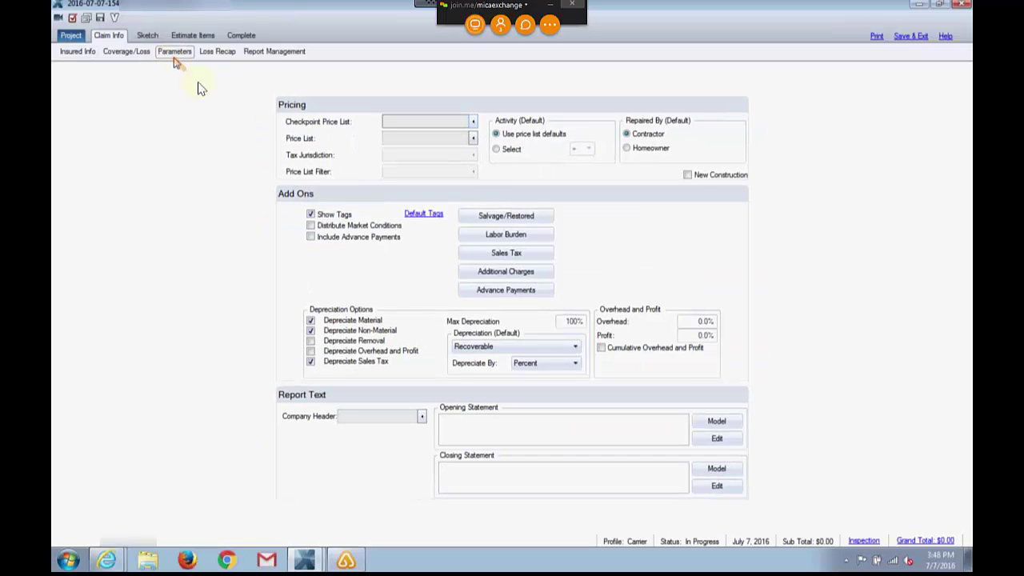
click(474, 140)
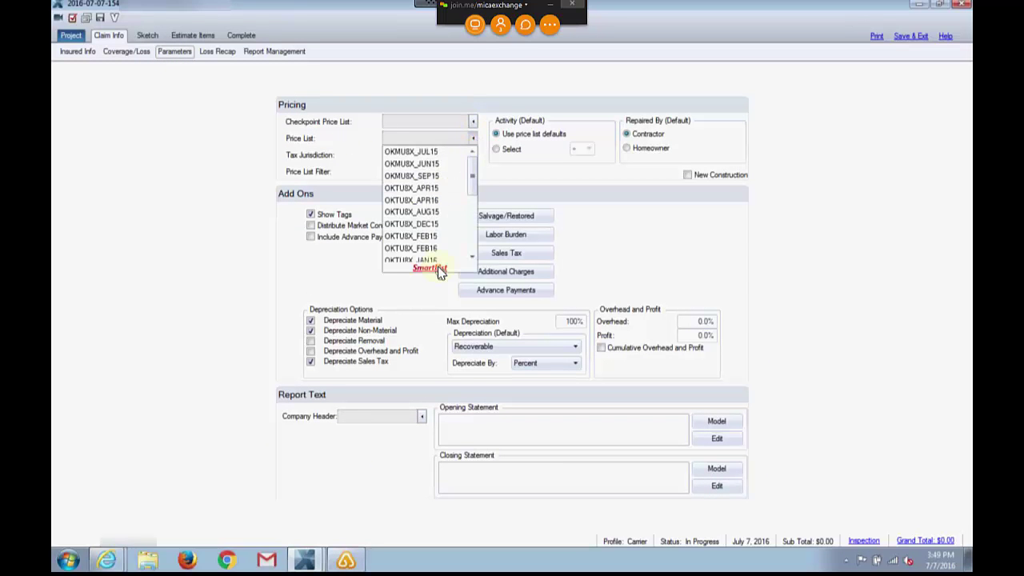
click(440, 266)
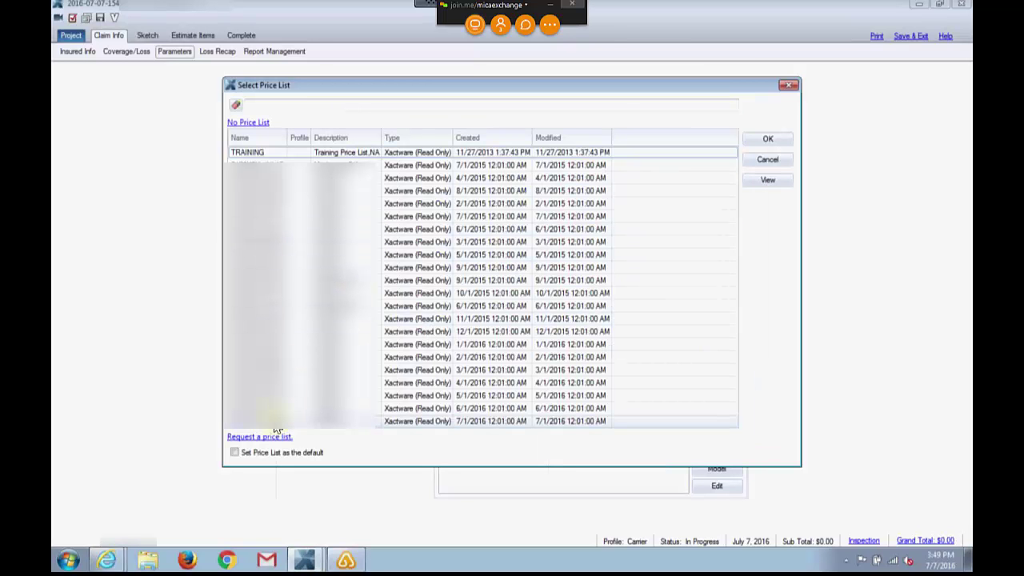
click(276, 424)
click(764, 139)
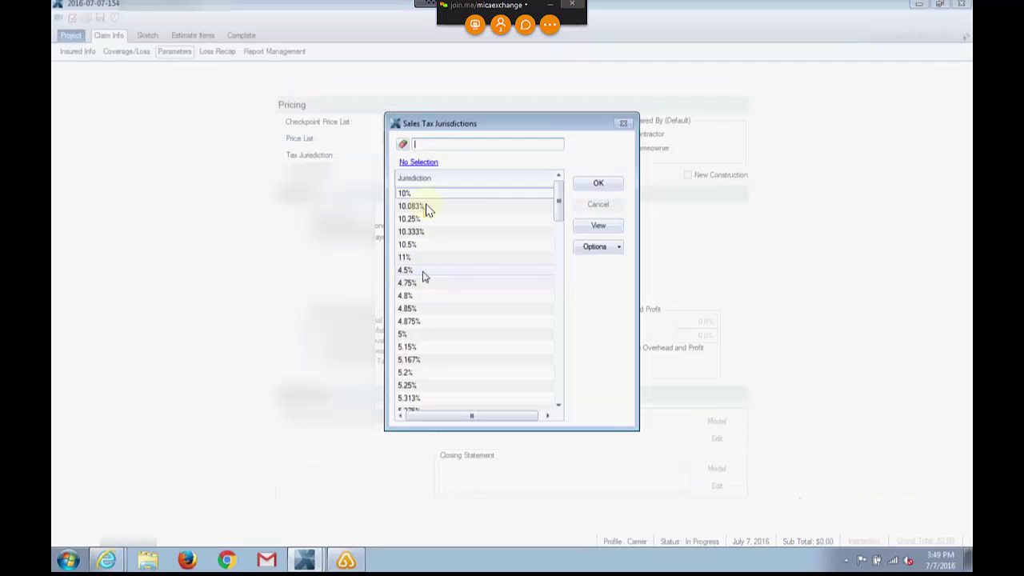
click(598, 184)
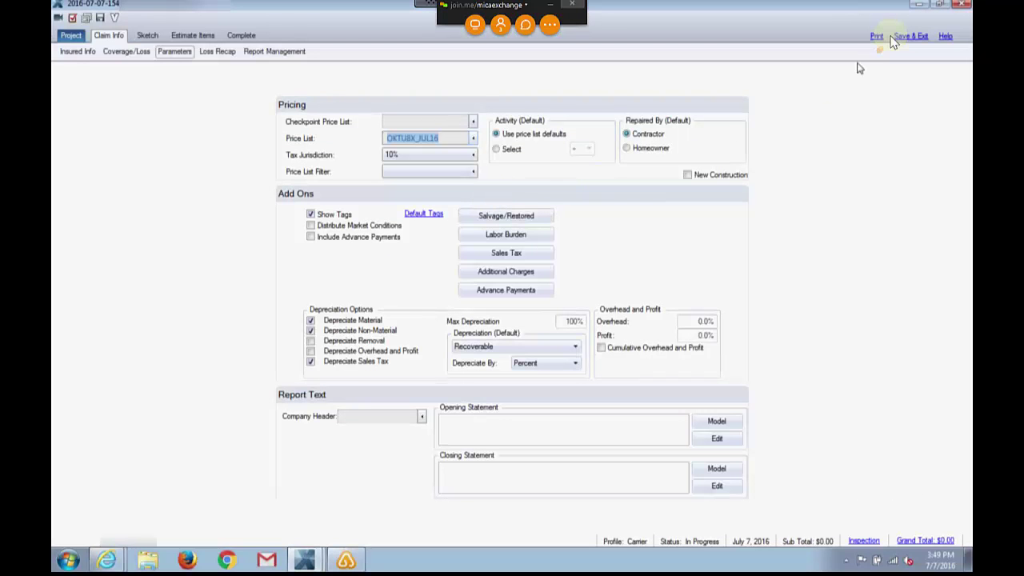
click(904, 36)
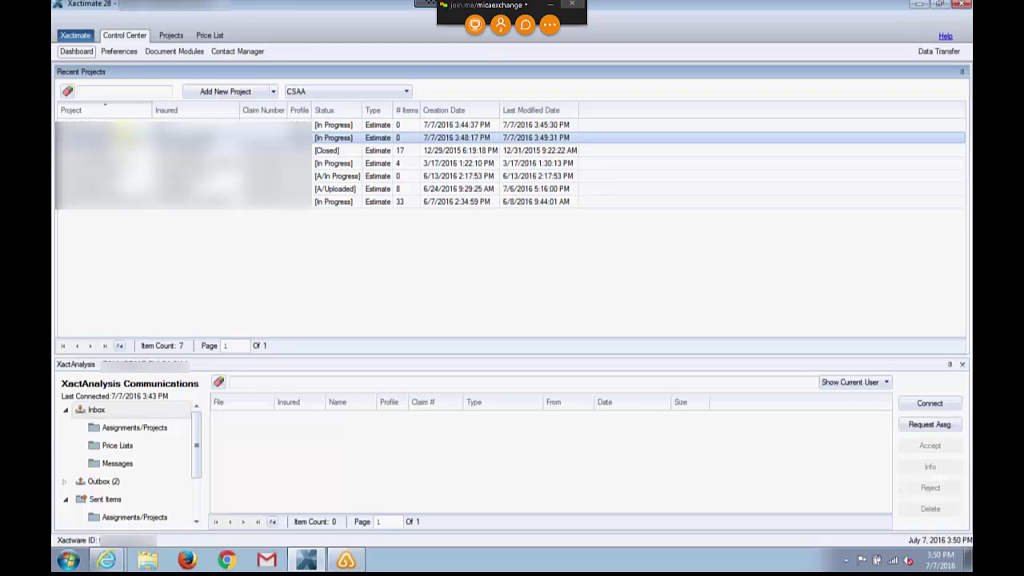
double_click(248, 138)
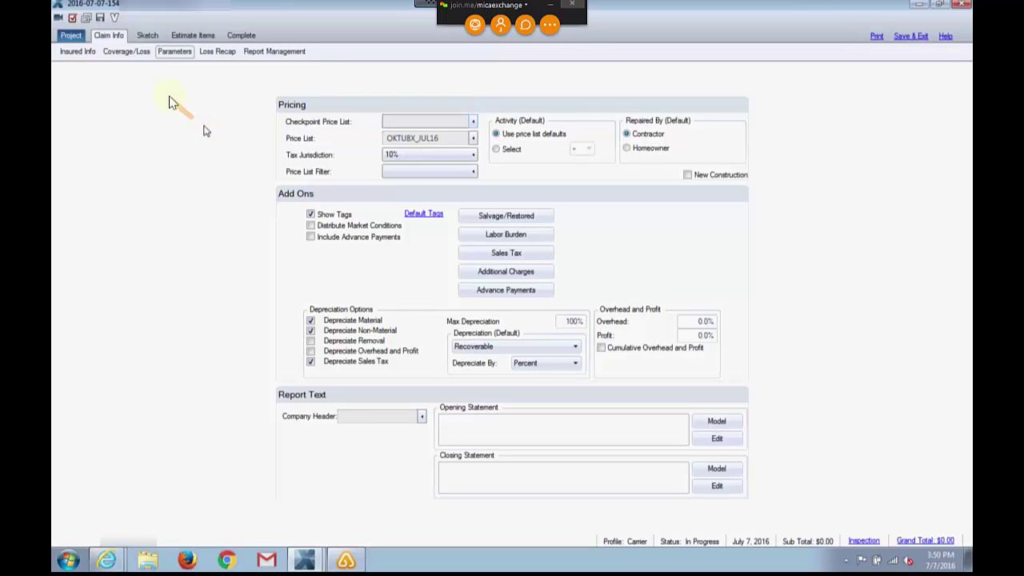
click(116, 17)
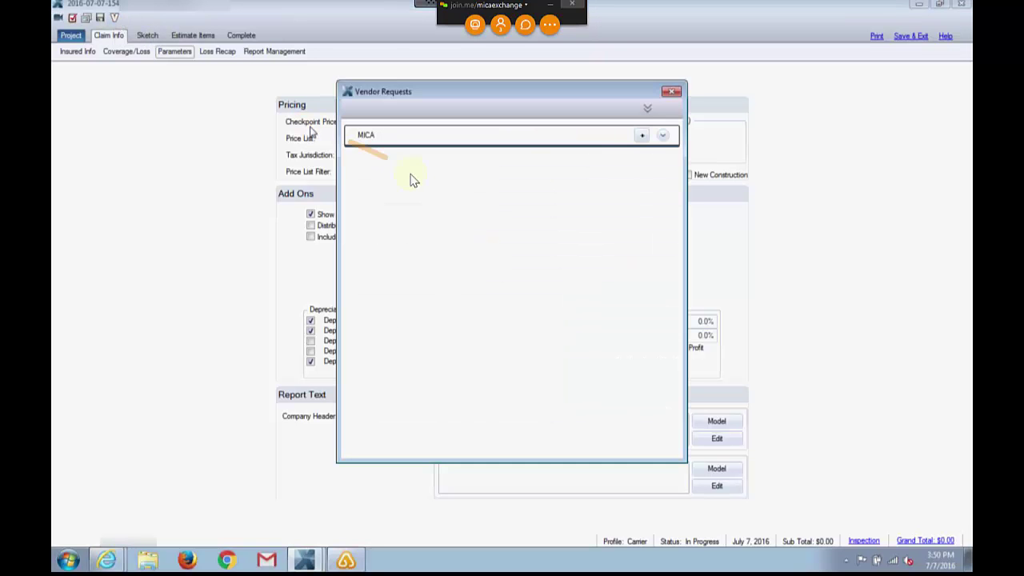
click(643, 137)
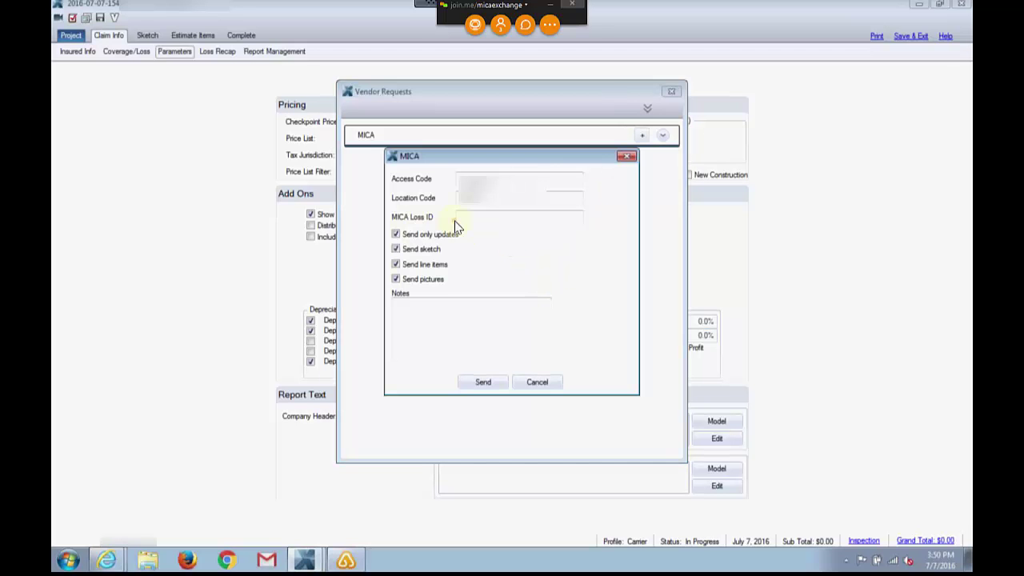
click(487, 219)
click(116, 564)
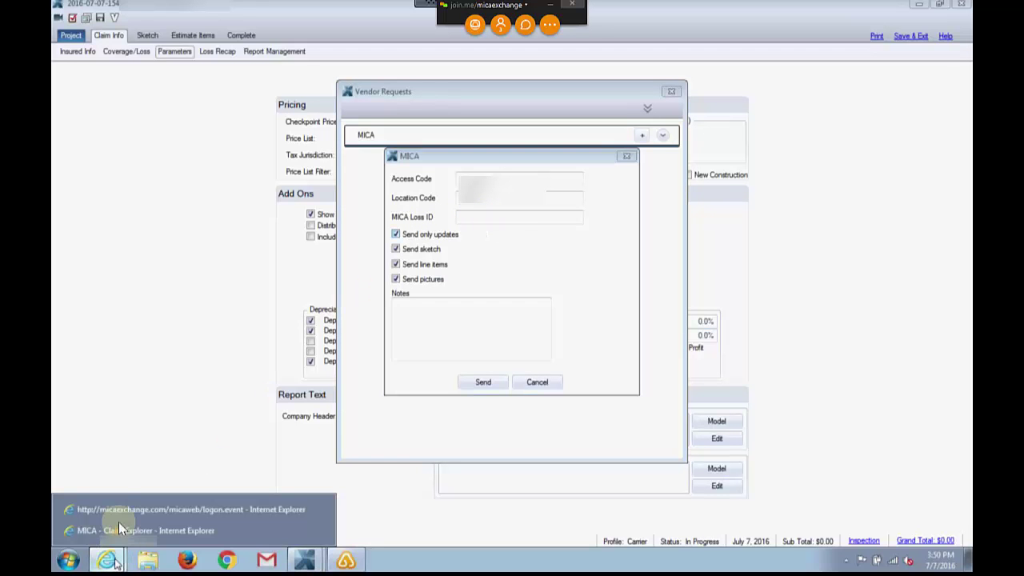
Step: Copy the MICA Loss ID from MICA web's How to send to Xactimate instructions
click(314, 307)
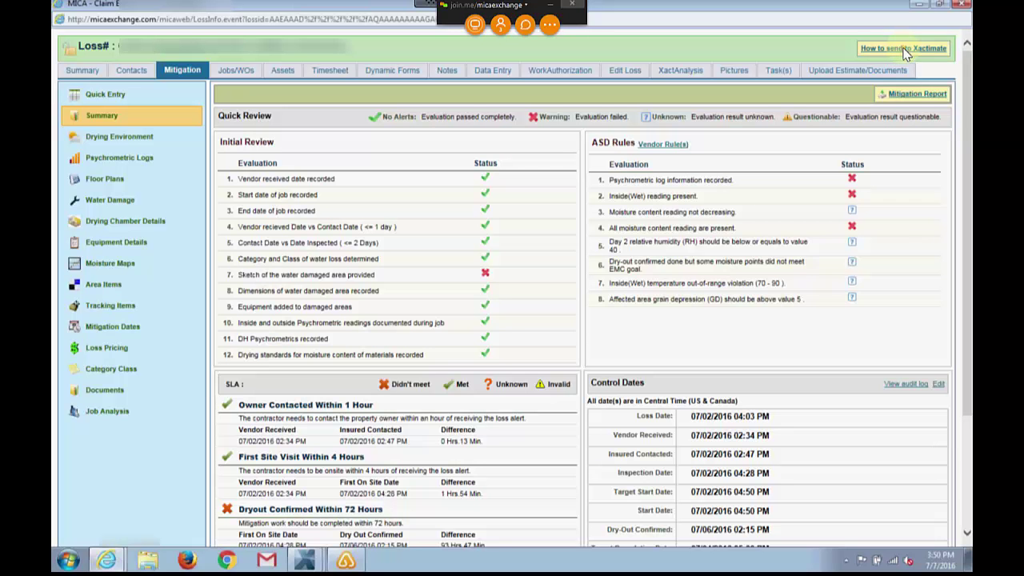
click(904, 49)
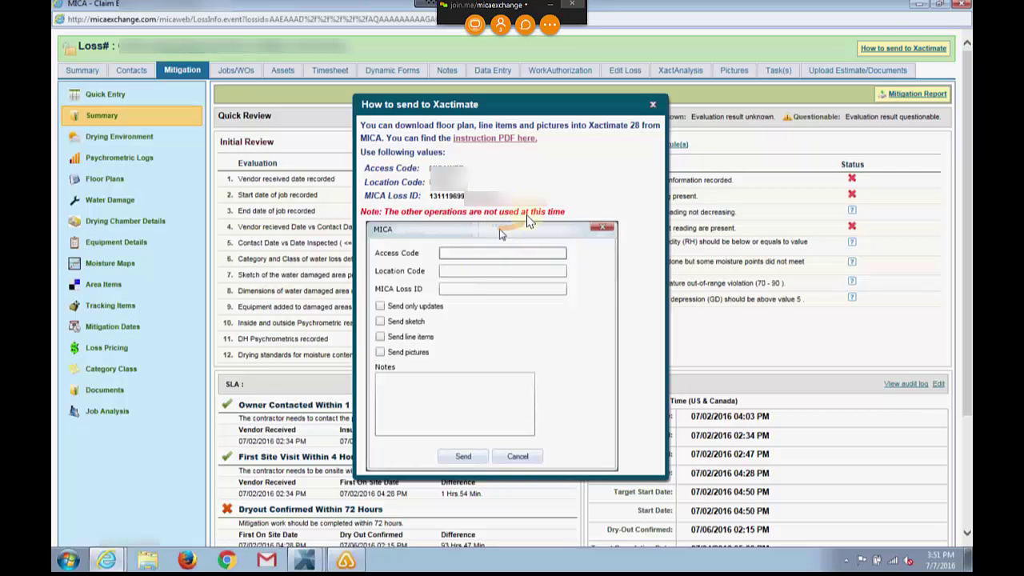
double_click(480, 198)
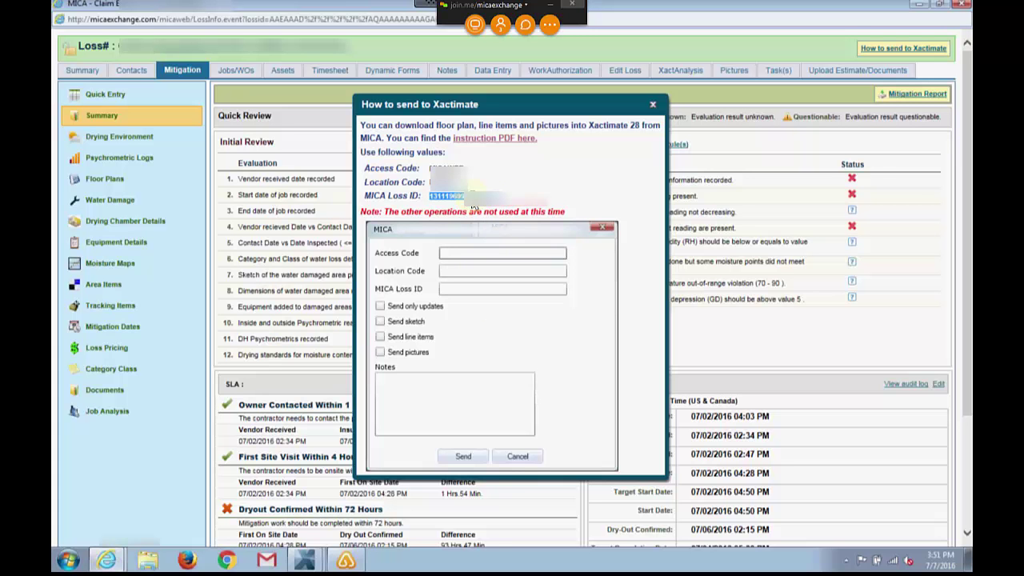
right_click(480, 209)
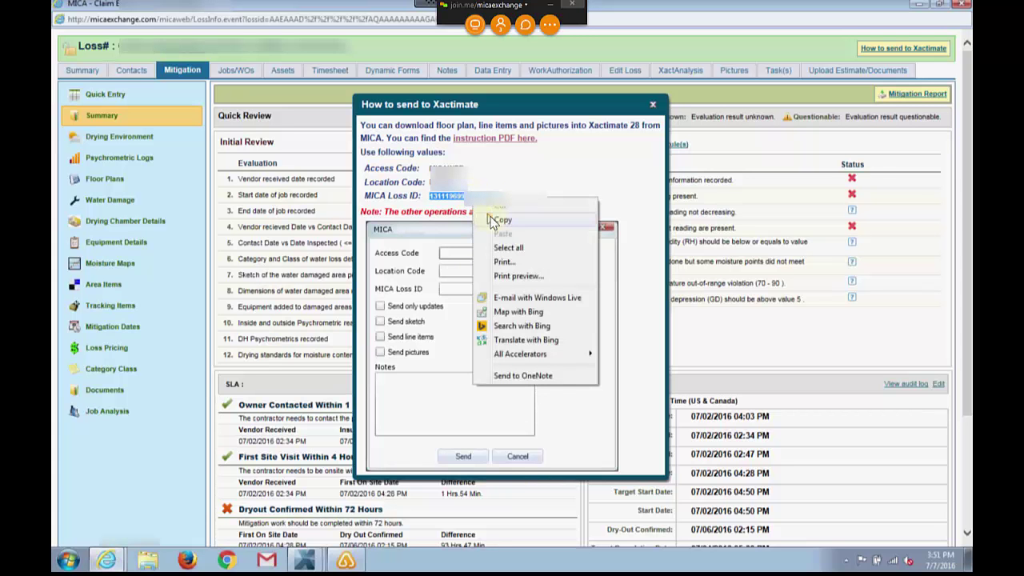
click(499, 221)
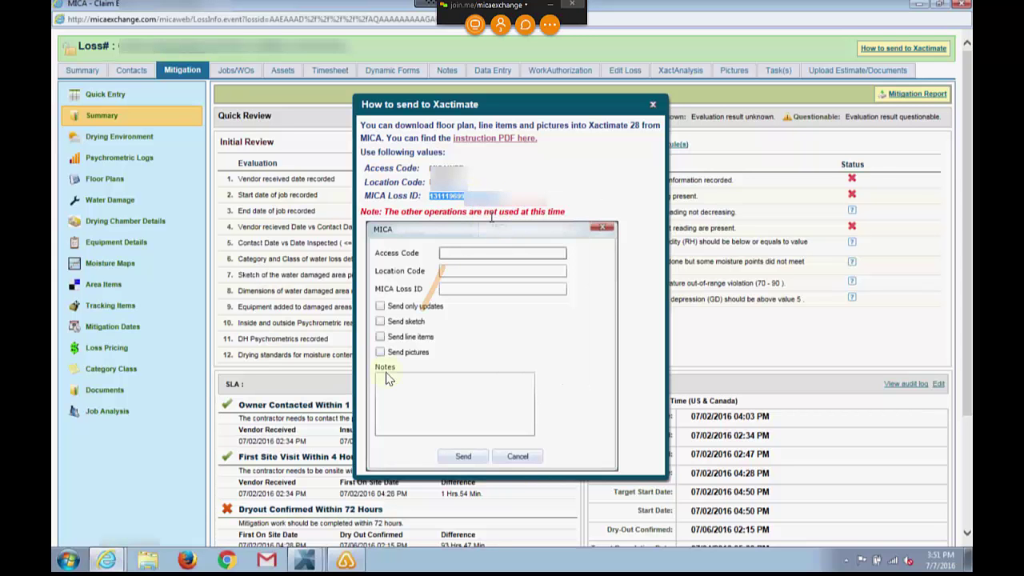
Step: Paste the Loss ID into the estimate's MICA request, send it, and close Vendor Requests
click(306, 558)
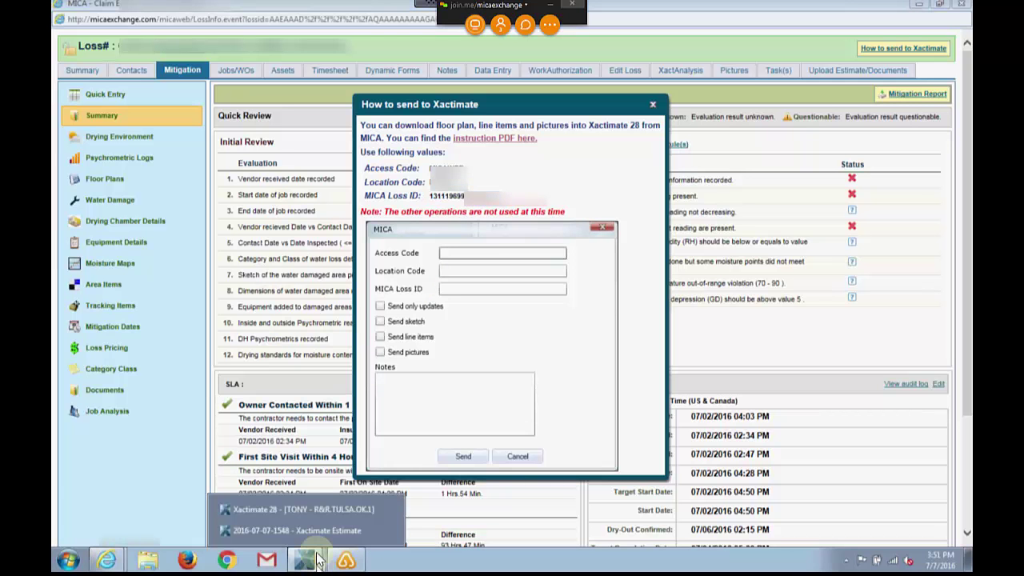
click(318, 528)
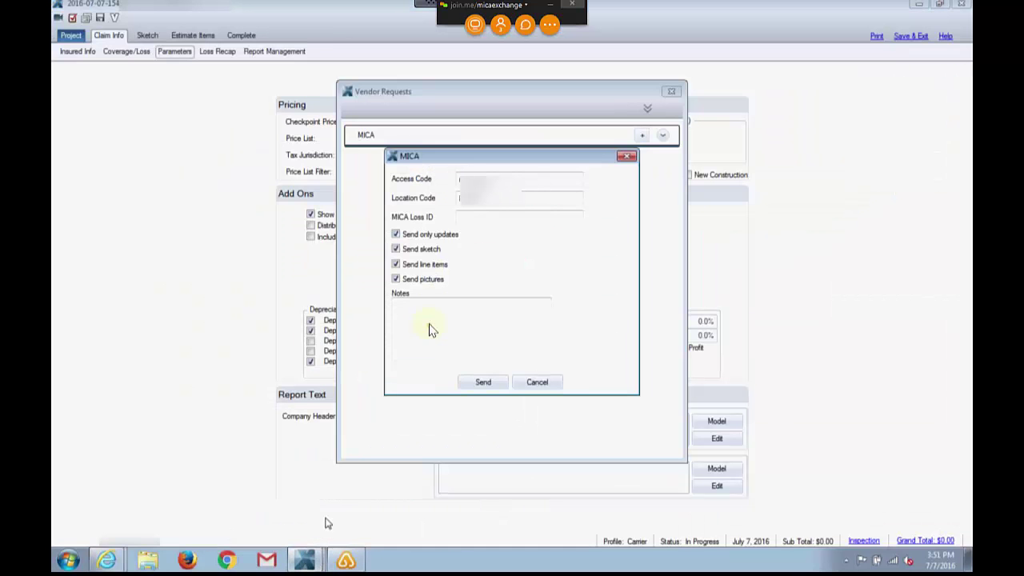
click(484, 217)
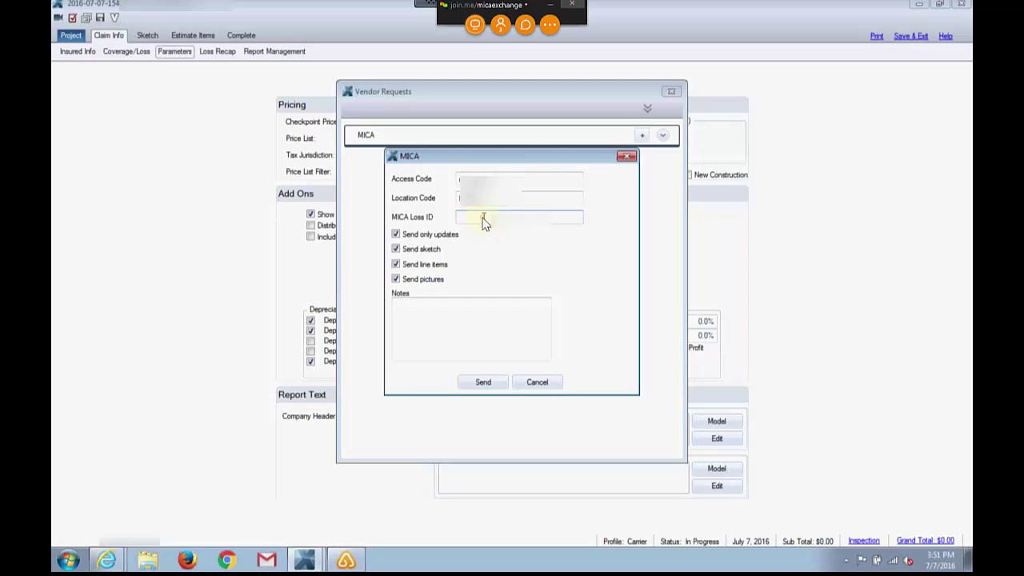
key(ctrl+v)
click(490, 386)
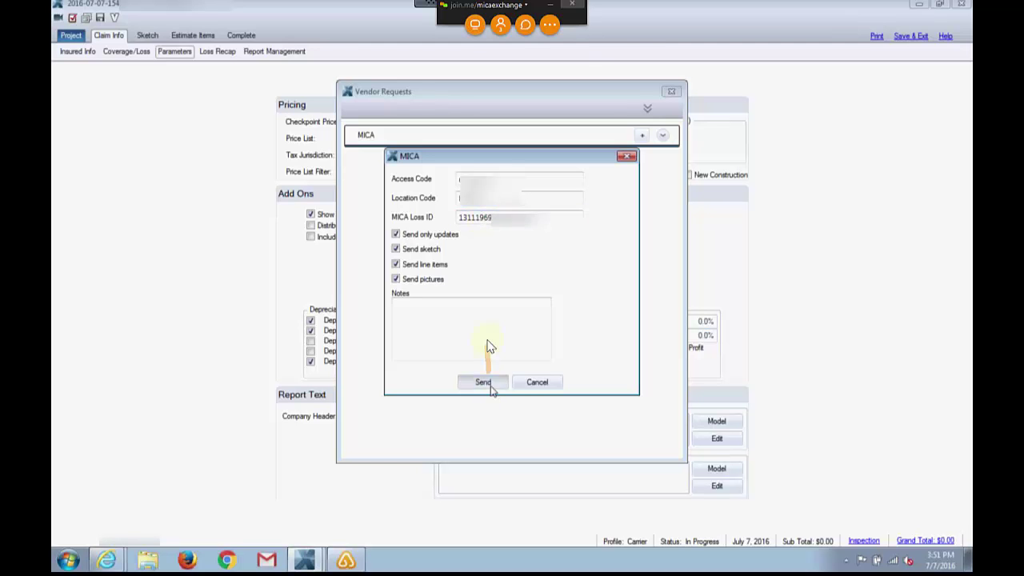
click(672, 94)
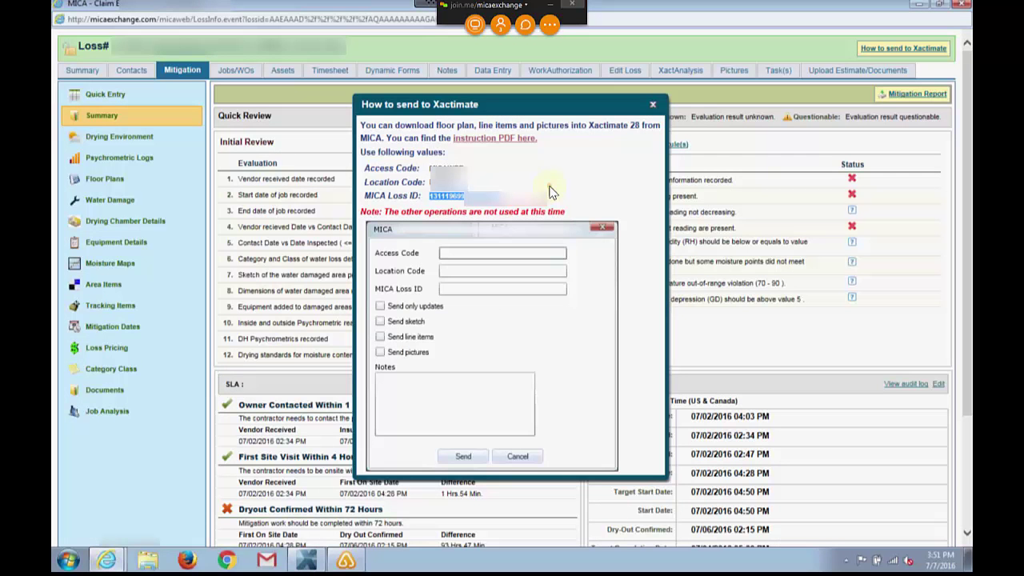
Step: Send the queued Vendor Update from the Outbox to XactAnalysis, then check the Inbox
click(308, 560)
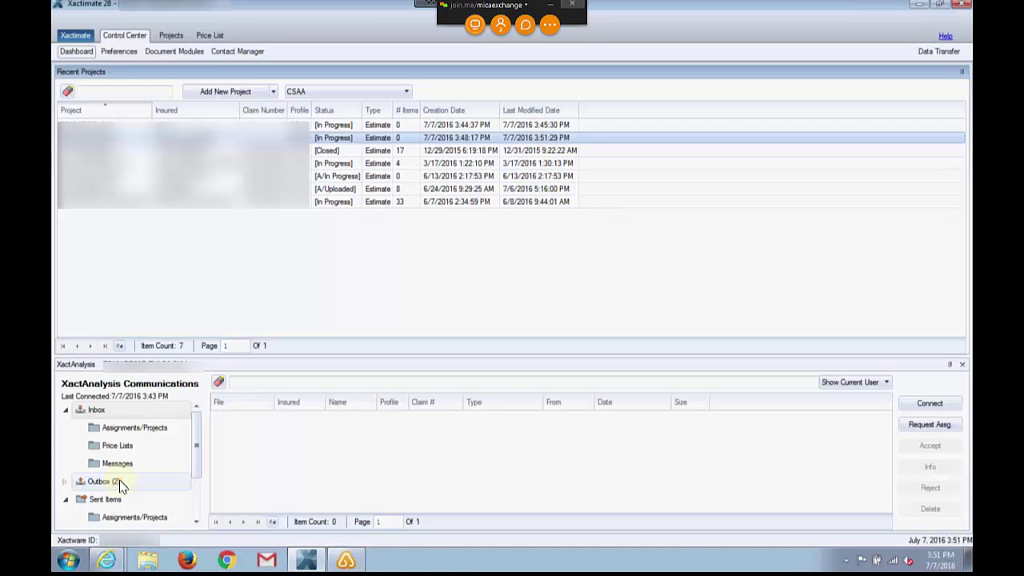
click(99, 481)
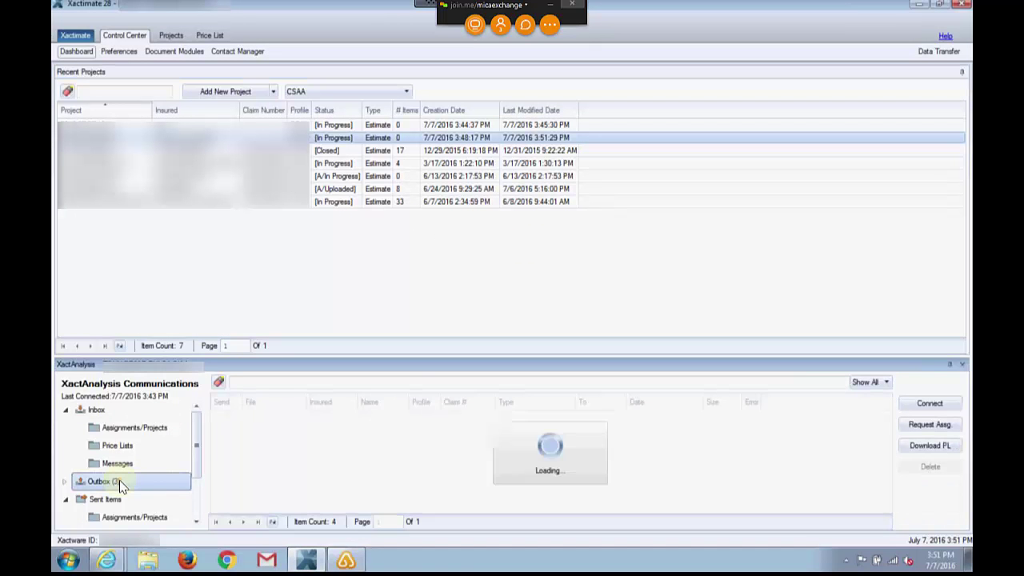
click(337, 454)
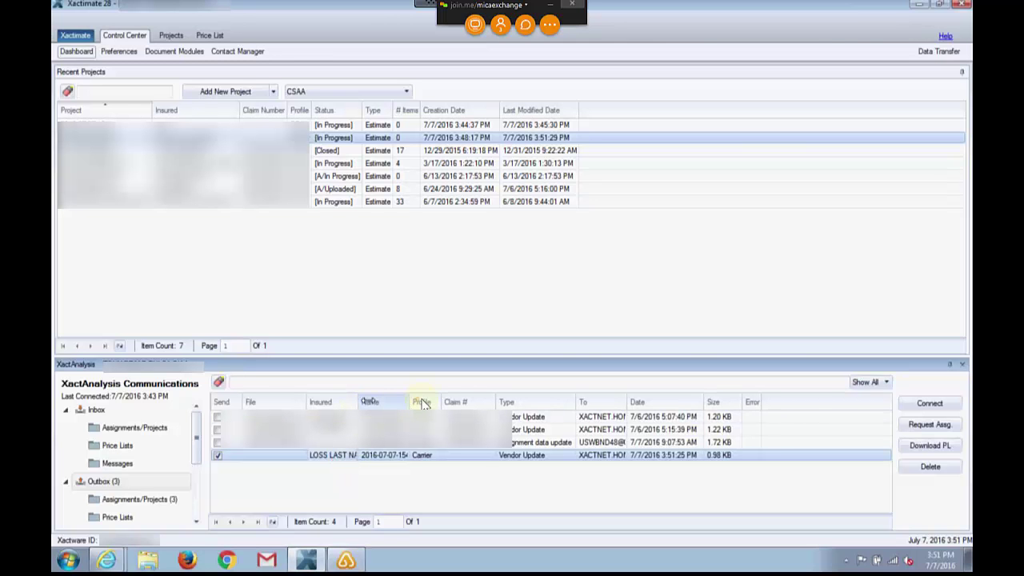
drag(358, 402, 432, 401)
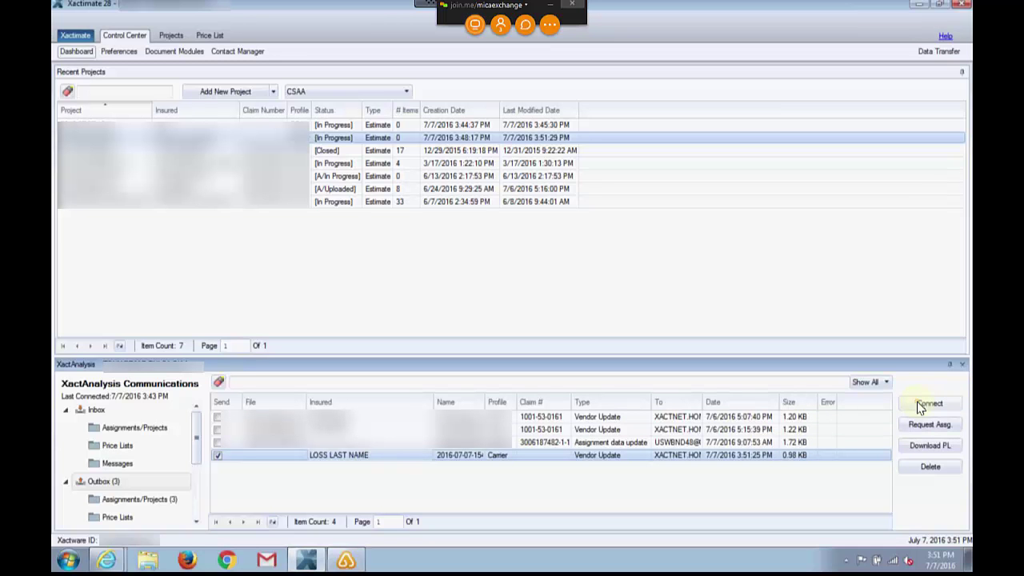
click(920, 406)
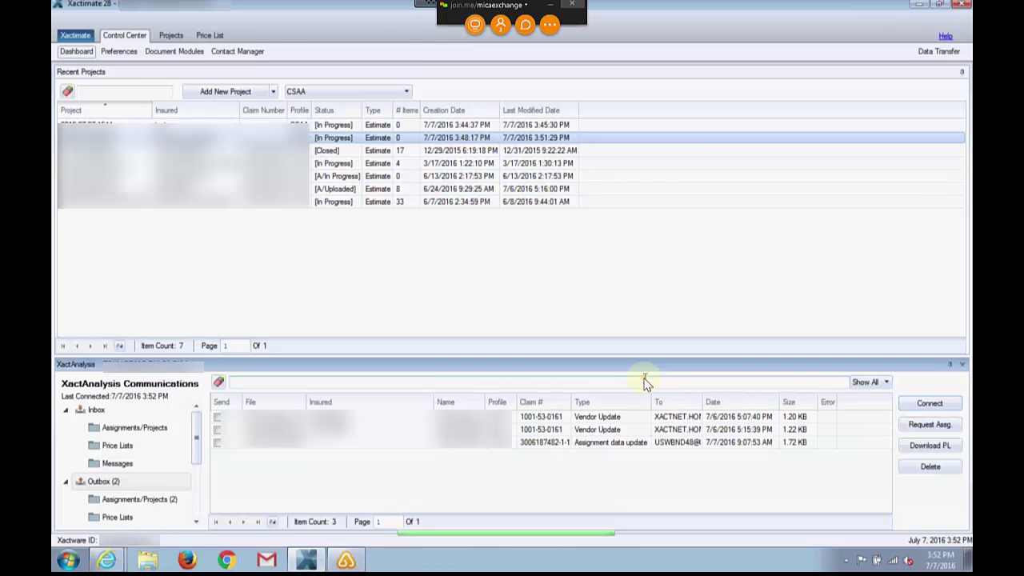
double_click(95, 411)
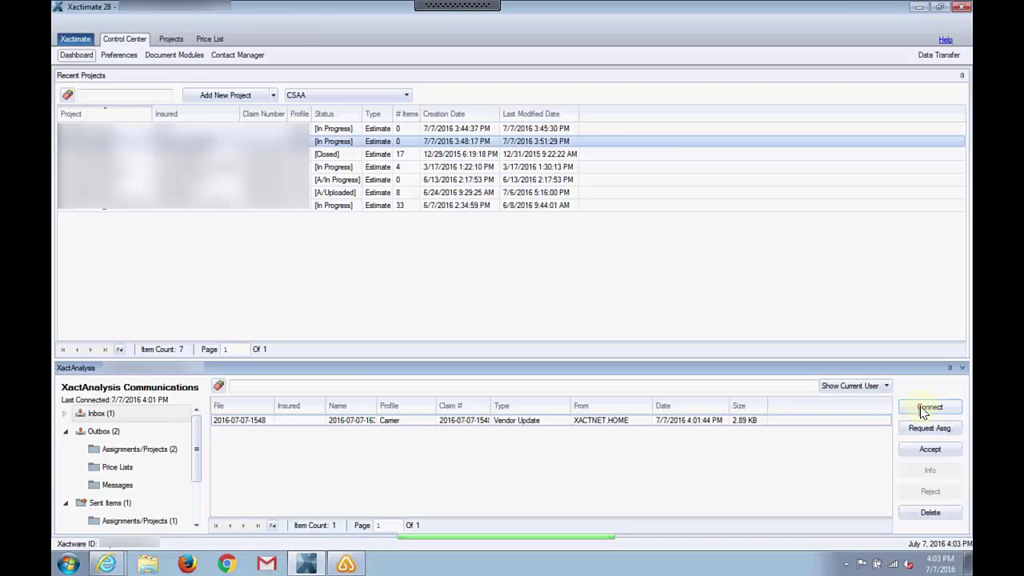
click(927, 410)
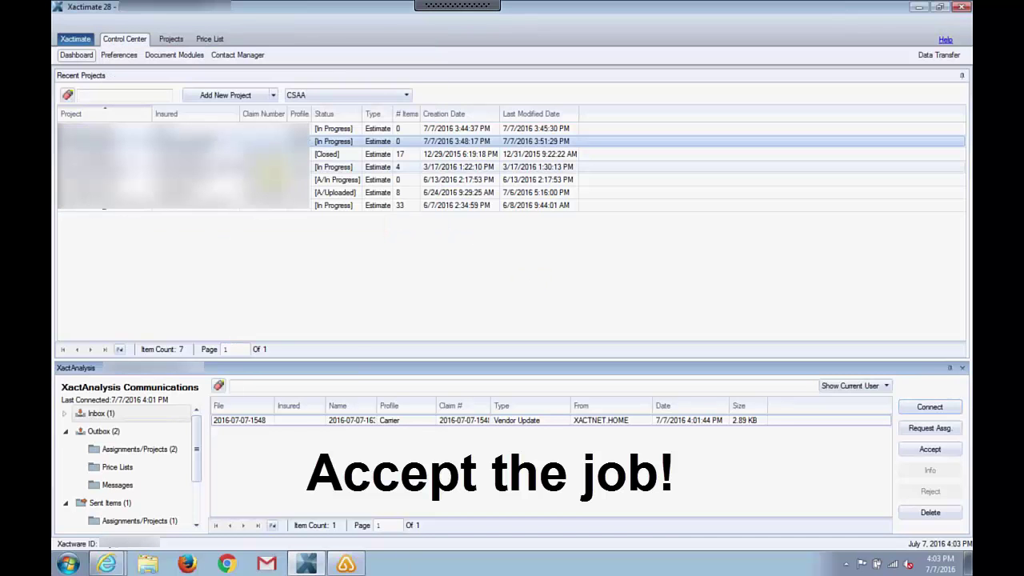
double_click(364, 420)
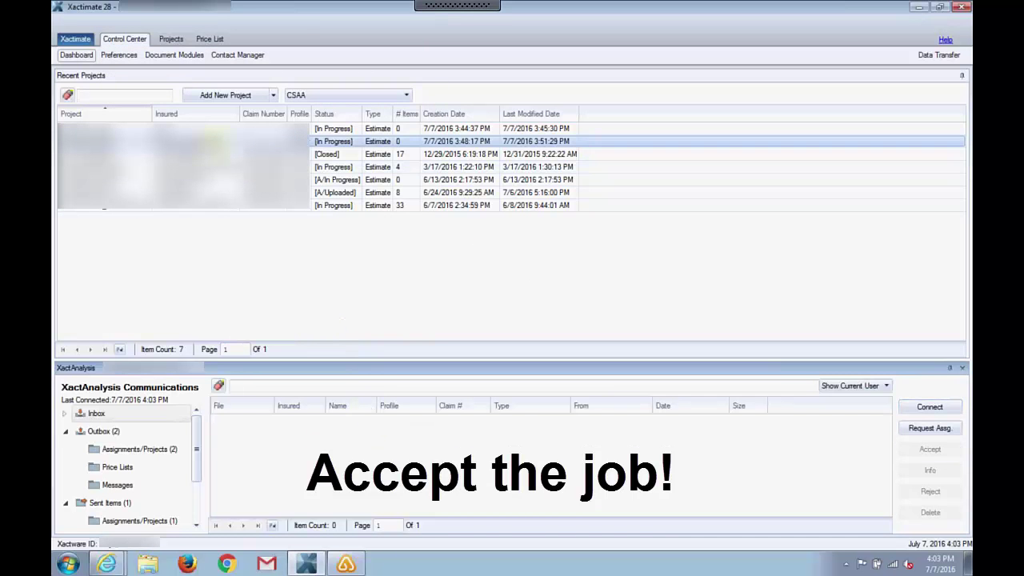
double_click(317, 207)
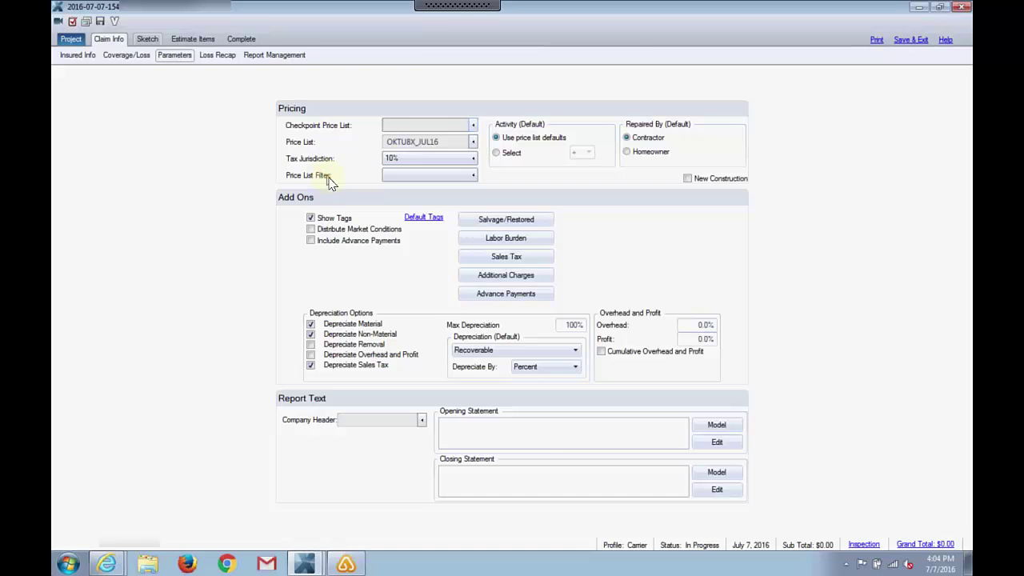
Step: Select all rooms of the MICA floor plan sketch and copy them
click(150, 41)
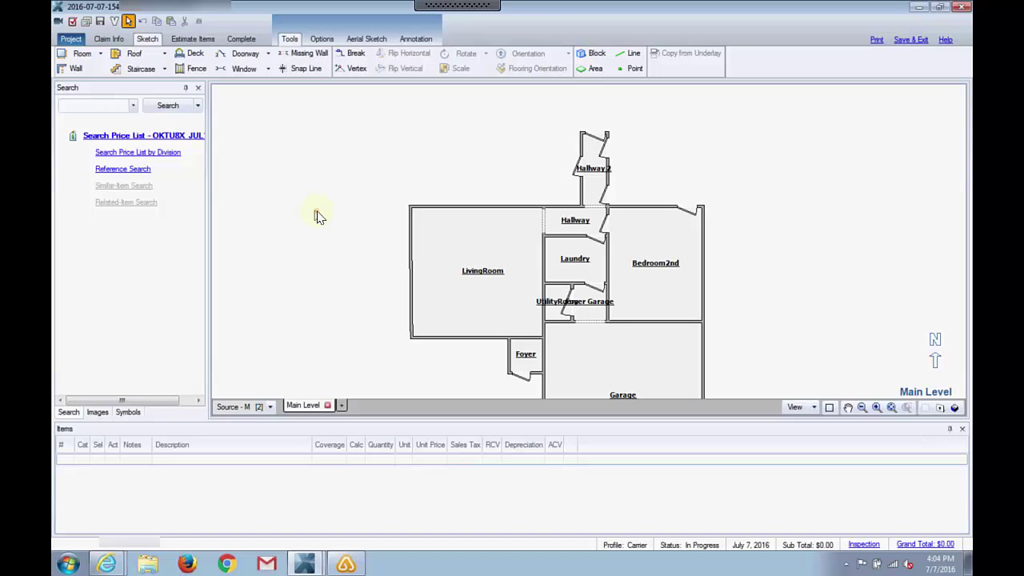
drag(356, 120, 740, 396)
click(664, 331)
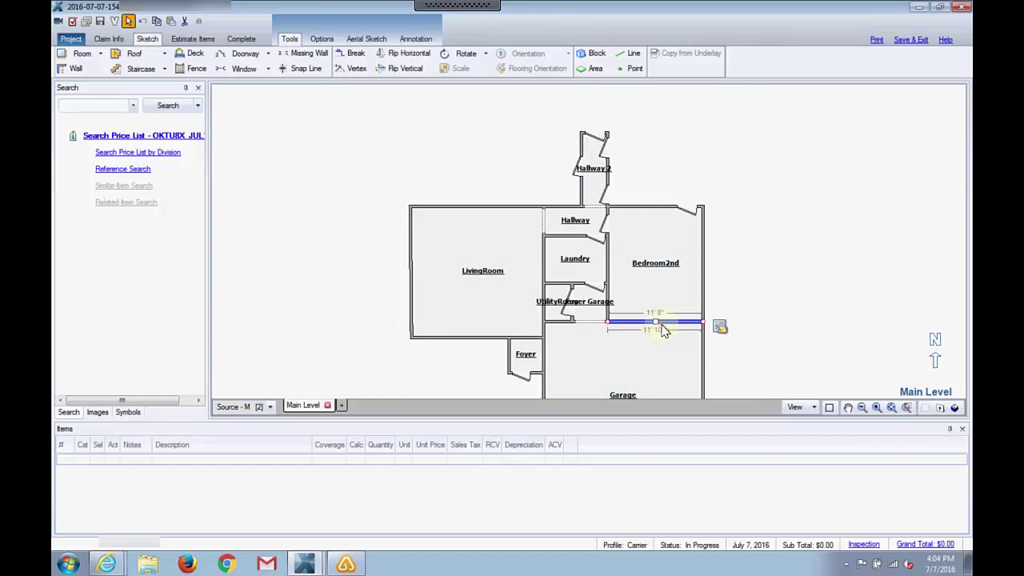
mouse_move(397, 151)
mouse_down()
mouse_move(513, 246)
mouse_move(640, 390)
mouse_move(743, 453)
mouse_move(752, 438)
mouse_move(739, 412)
mouse_up()
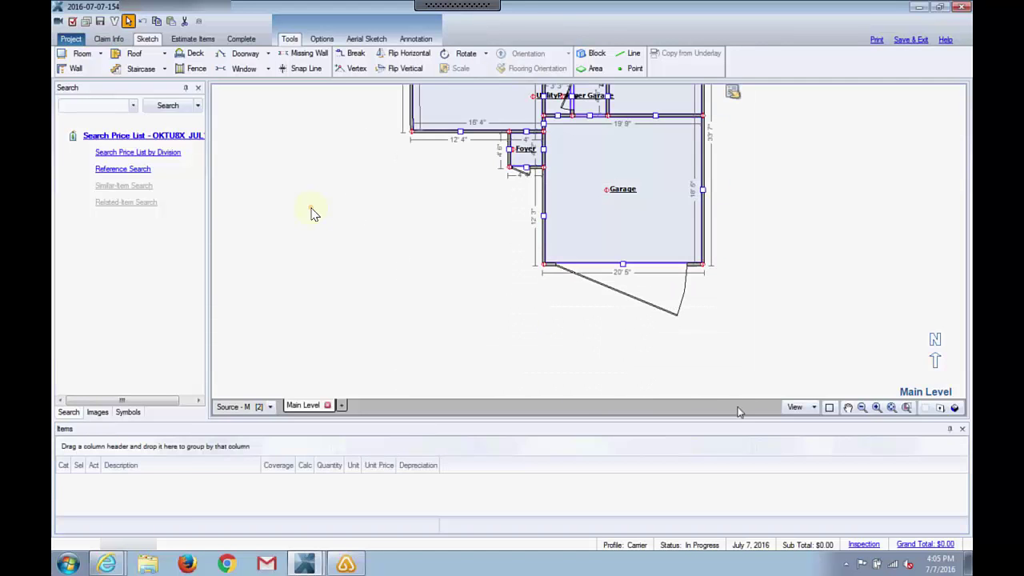
right_click(640, 211)
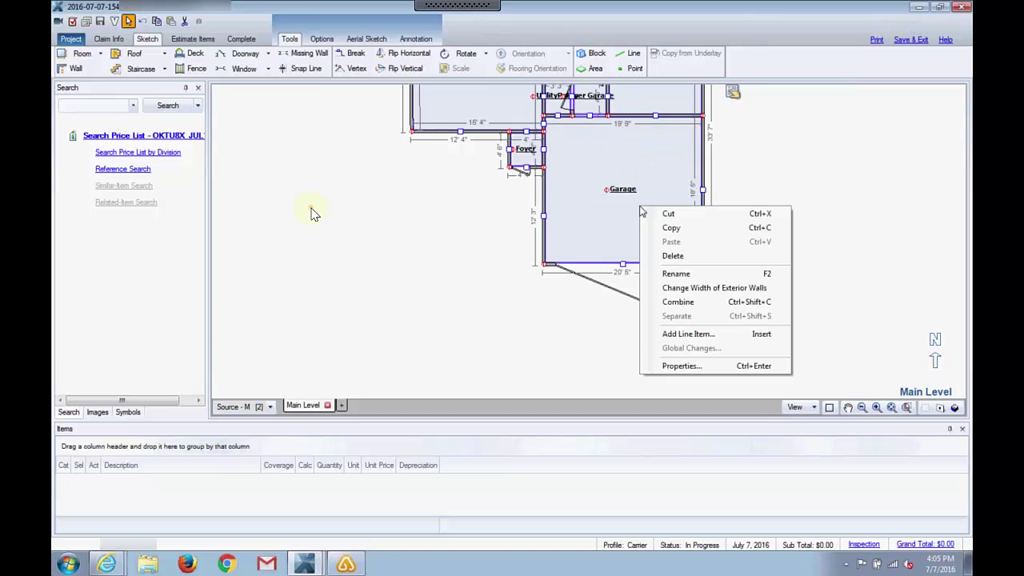
click(674, 230)
click(361, 178)
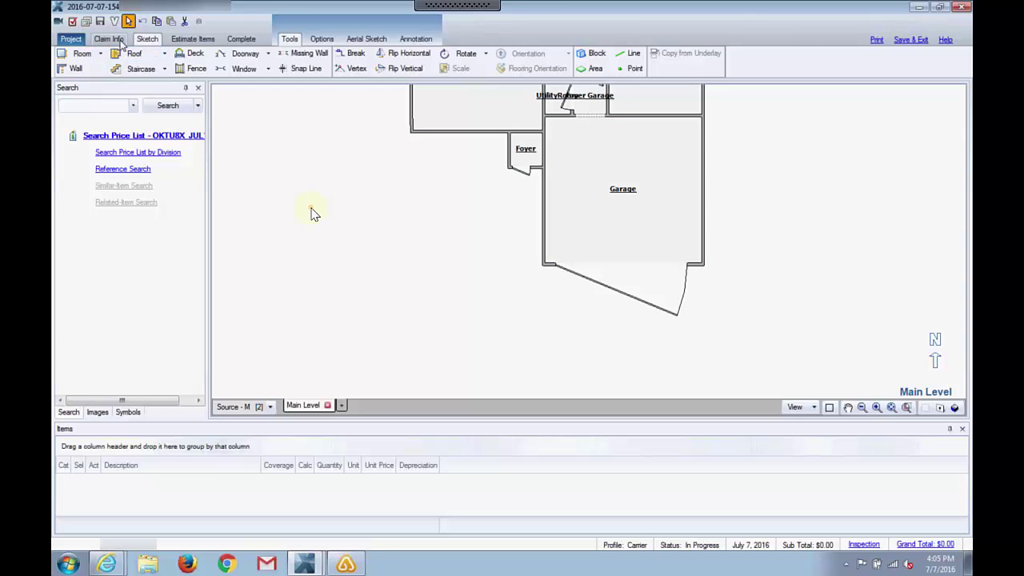
click(912, 40)
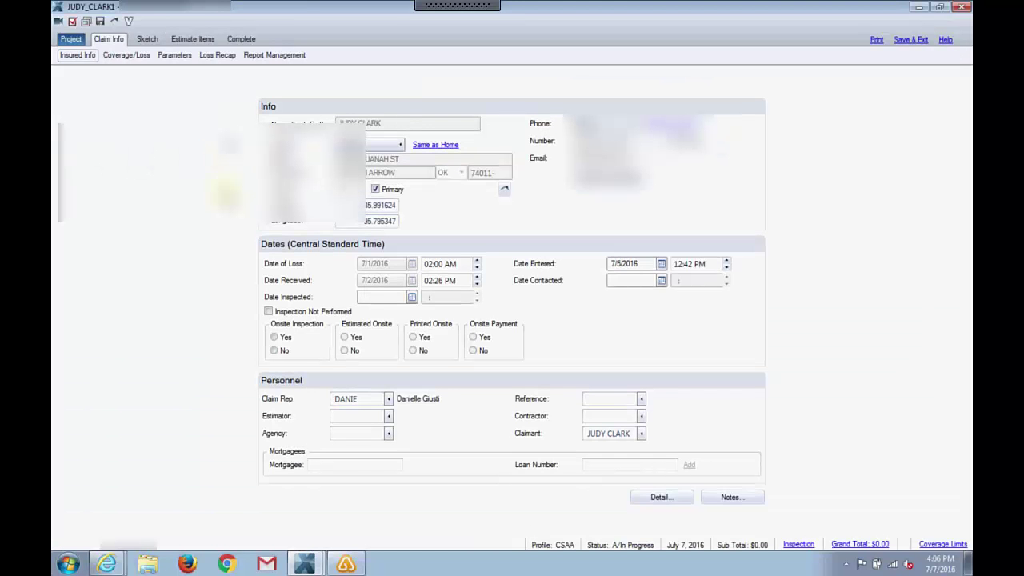
Step: Paste the copied floor plan onto the CSAA estimate's empty Main Level sketch
click(148, 39)
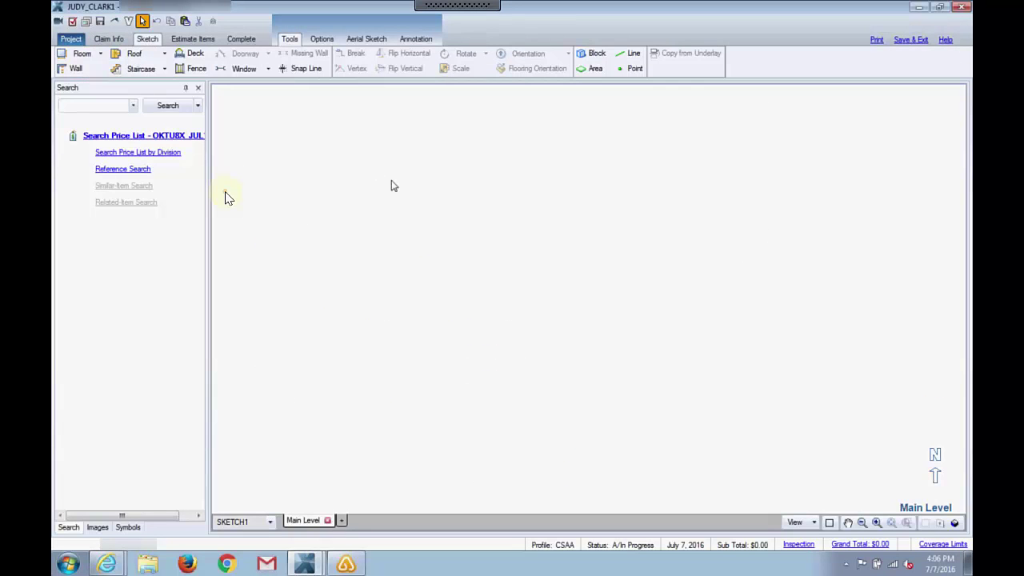
right_click(392, 185)
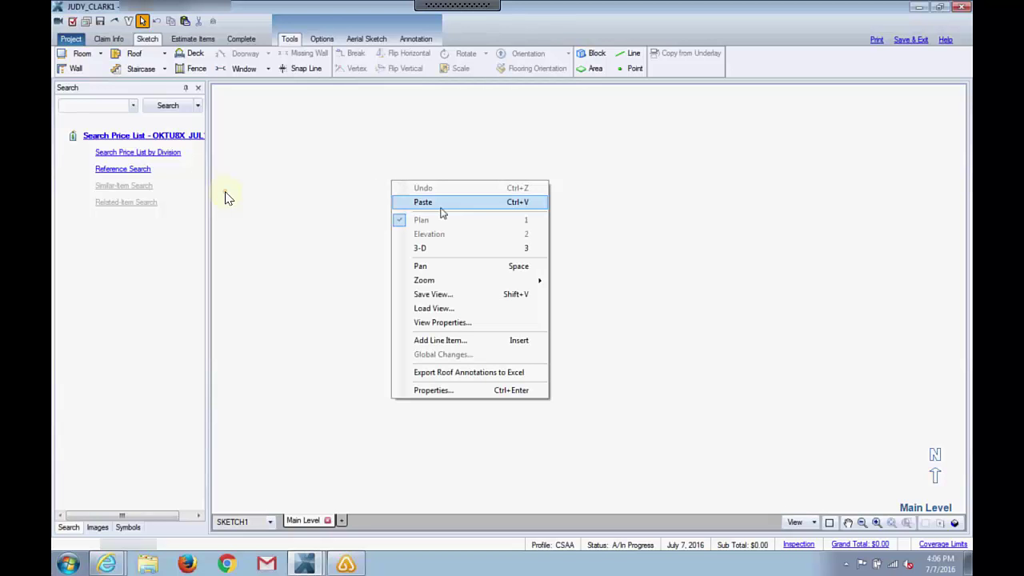
click(444, 202)
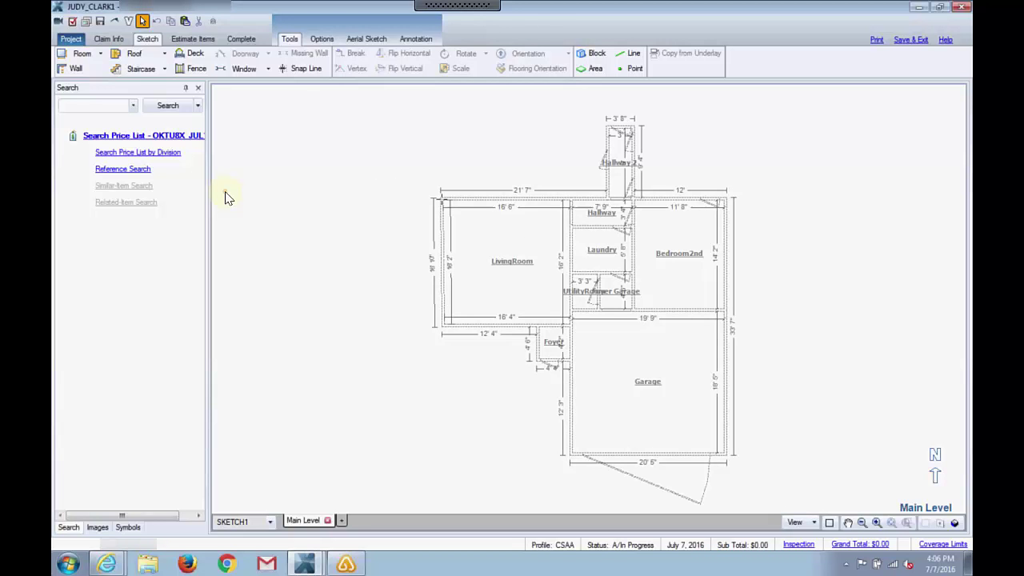